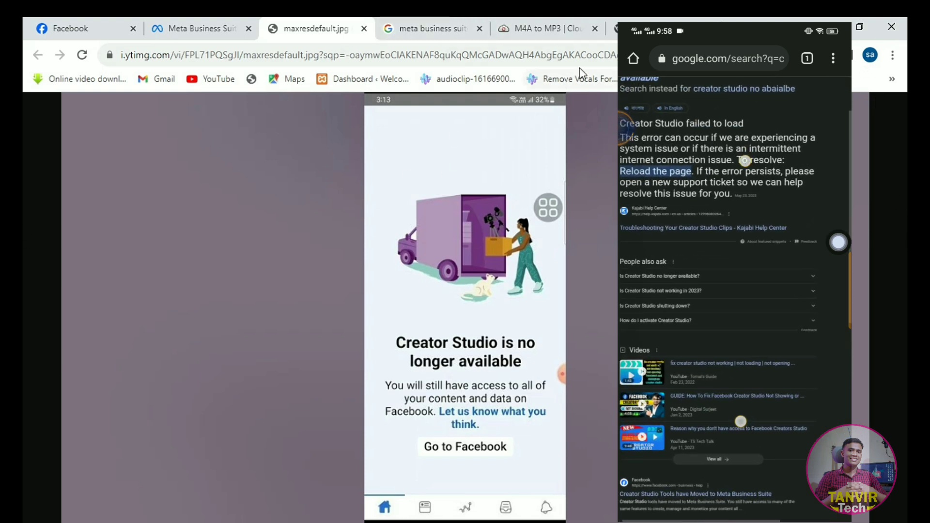
View the Facebook home page and the Meta Business Suite home page in their open browser tabs.
left_click(648, 29)
left_click(263, 51)
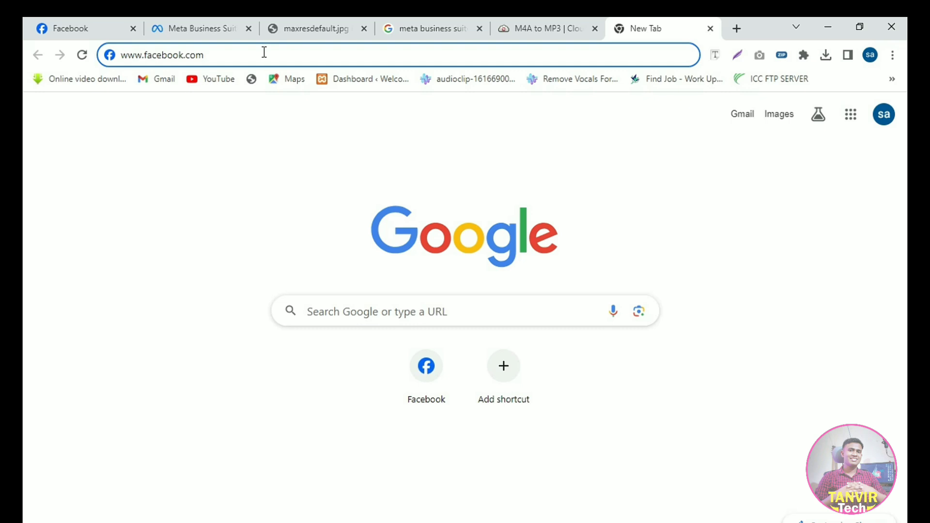
left_click(95, 31)
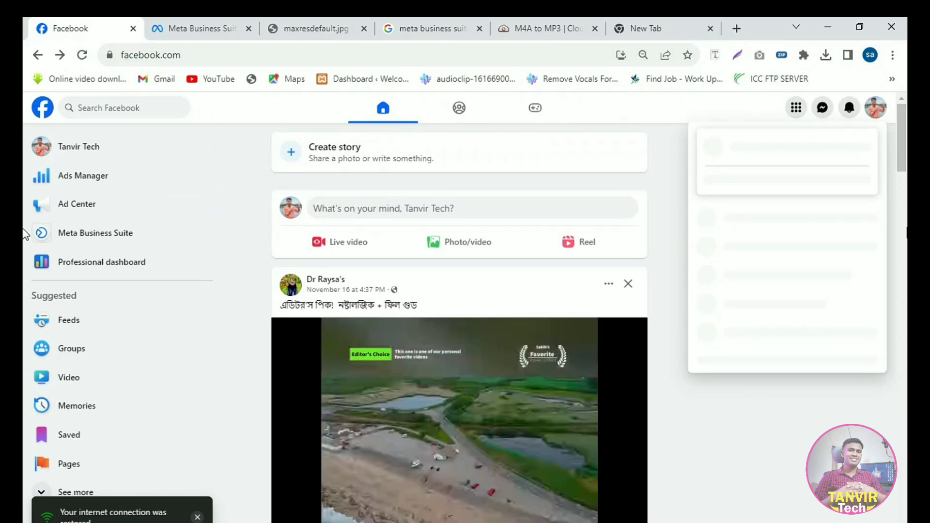
left_click(896, 129)
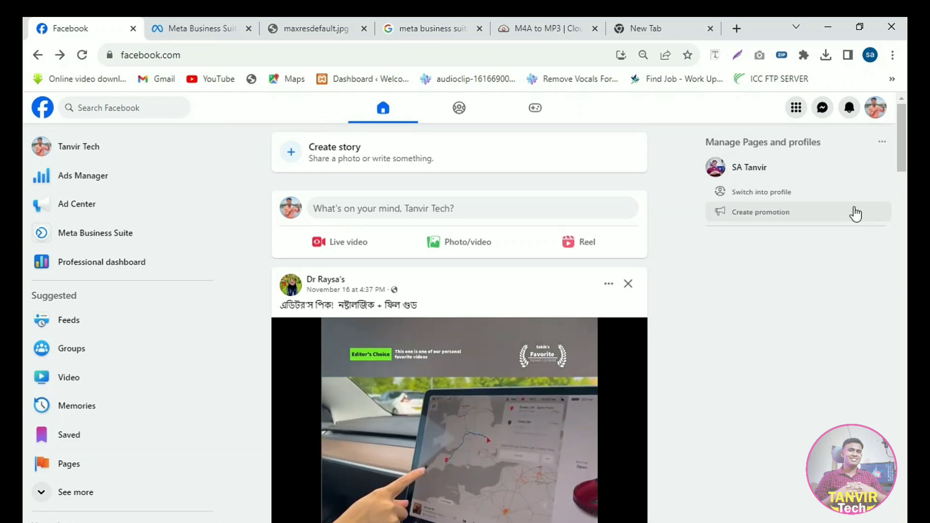
mouse_move(903, 144)
left_mouse_down()
mouse_move(903, 264)
mouse_move(903, 138)
left_mouse_up()
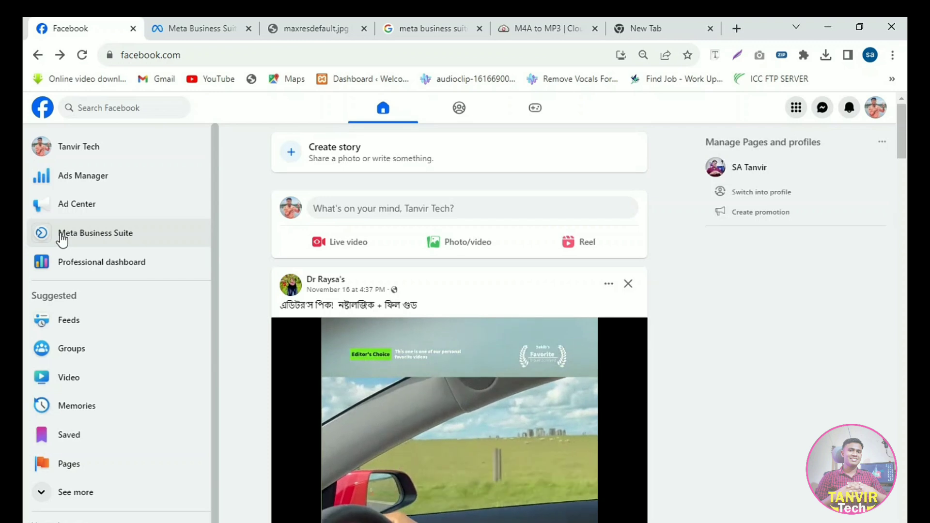
left_click(192, 28)
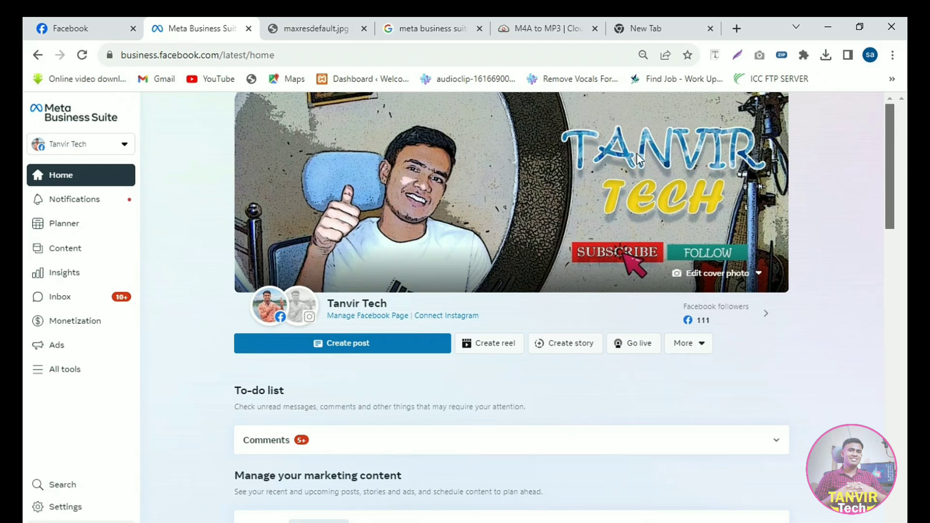
Load business.facebook.com in a new browser tab, without the rest of the suggested composer address.
left_click(740, 27)
left_click(543, 53)
type("bus")
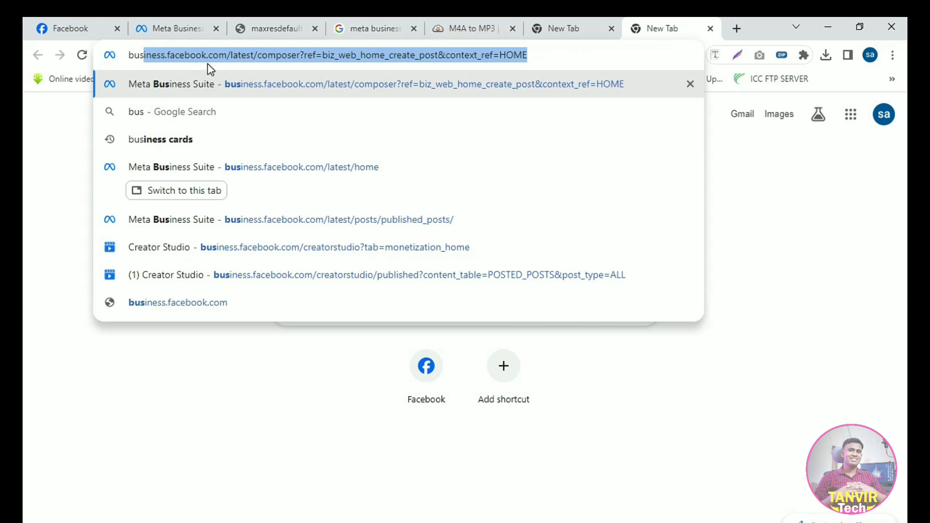
left_click(231, 55)
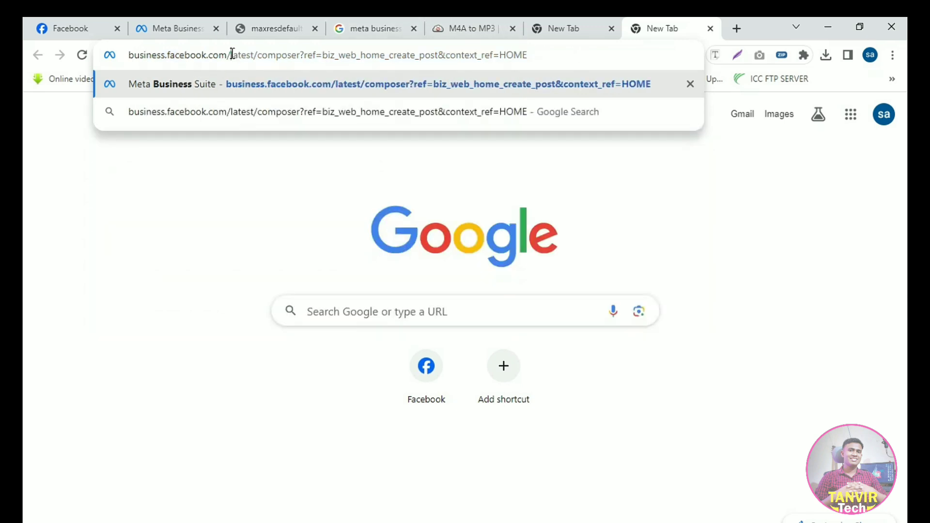
left_click_drag(232, 53, 435, 54)
left_click_drag(227, 53, 579, 56)
key("BackSpace")
key("Return")
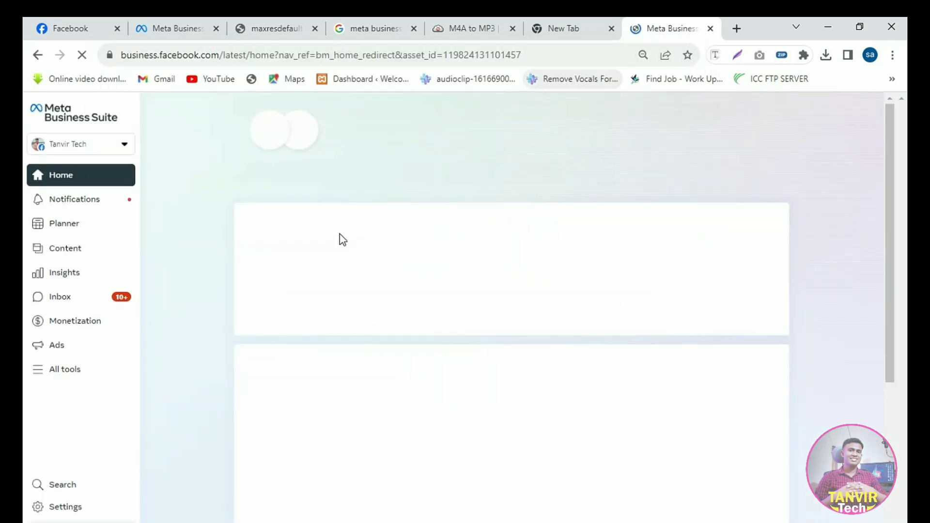
Start a new post from the Meta Business Suite home page.
scroll(144, 212, "down", 3)
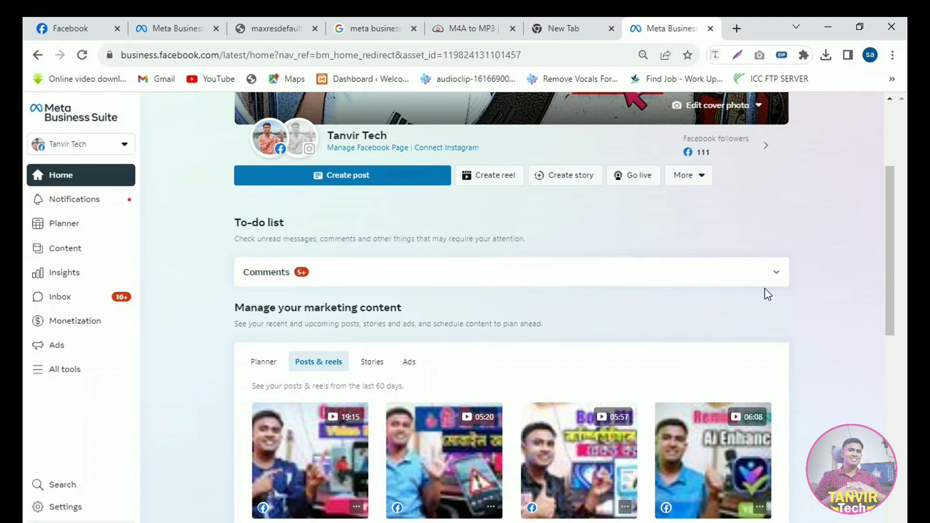
left_click_drag(888, 230, 902, 145)
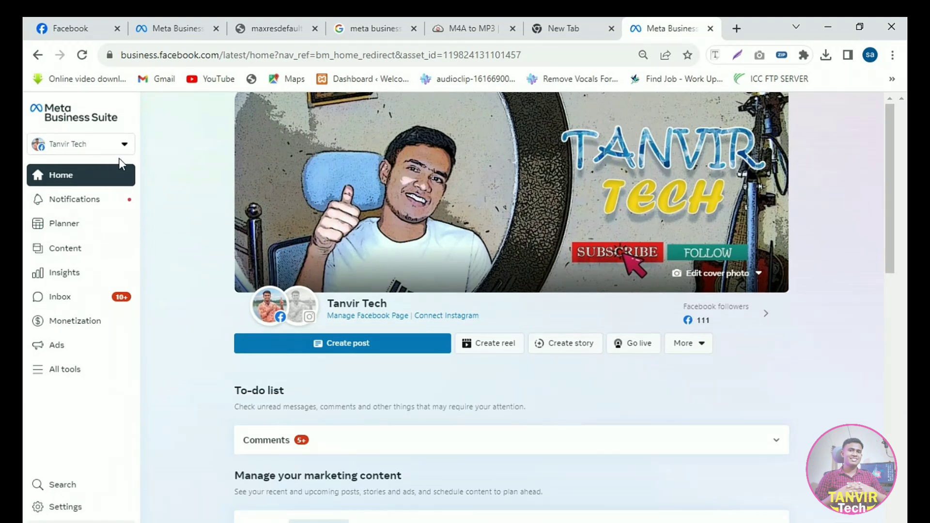
left_click(362, 351)
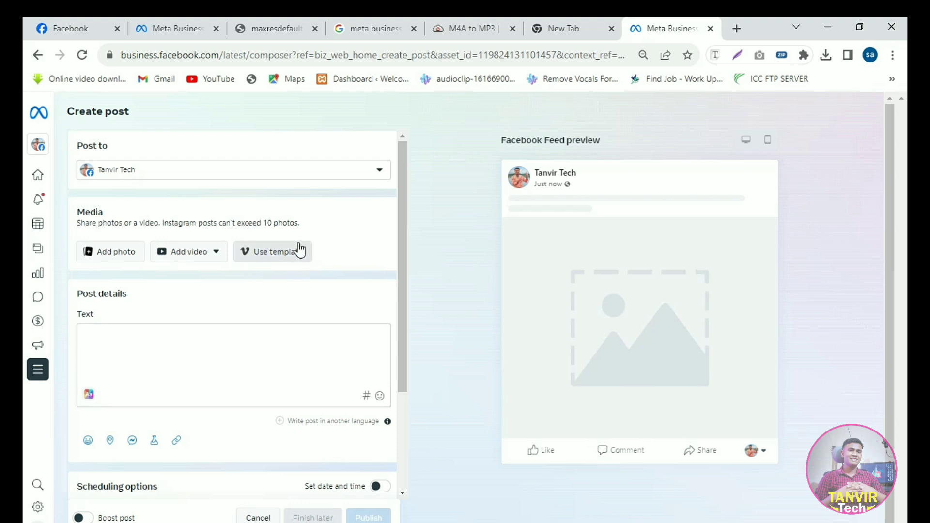
Add the video lv_0_20231118211422.mp4 from the Desktop folder to the post and briefly play its preview.
left_click(197, 262)
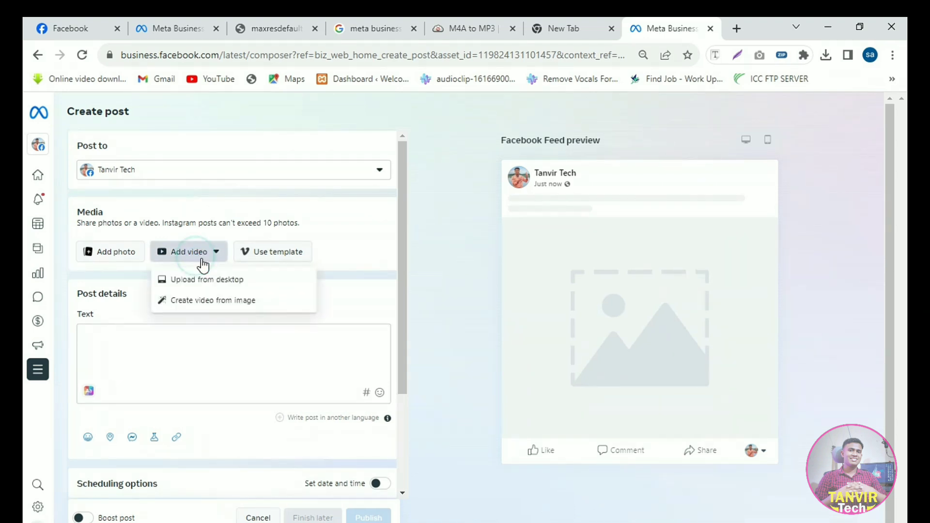
left_click(217, 280)
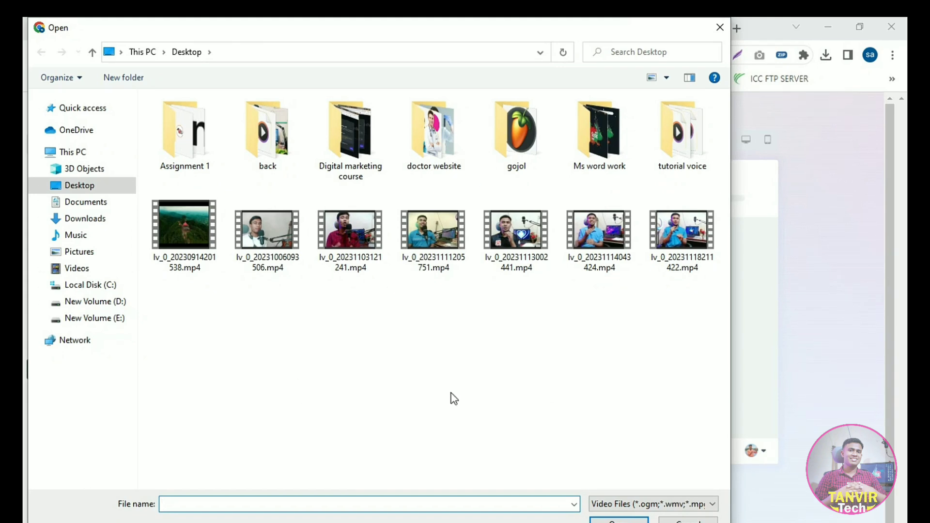
left_click(675, 235)
left_click(618, 520)
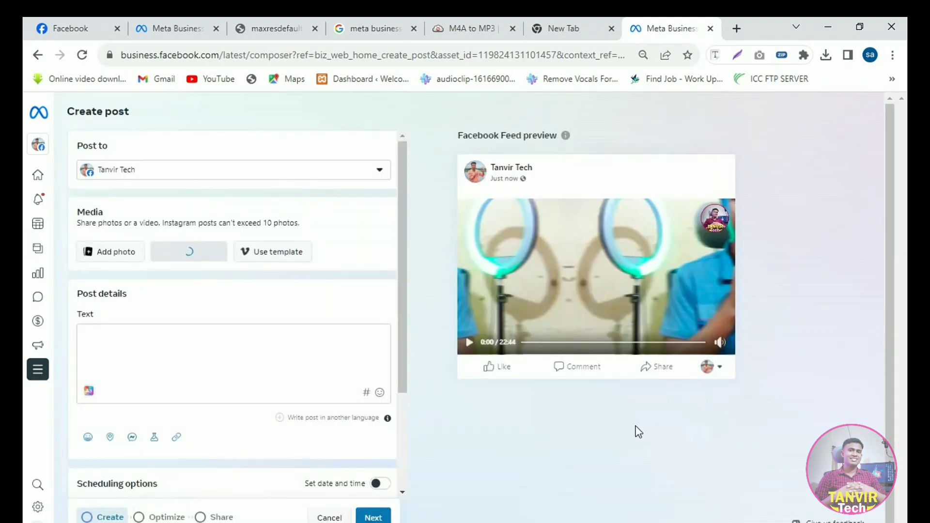
left_click(470, 344)
left_click(470, 342)
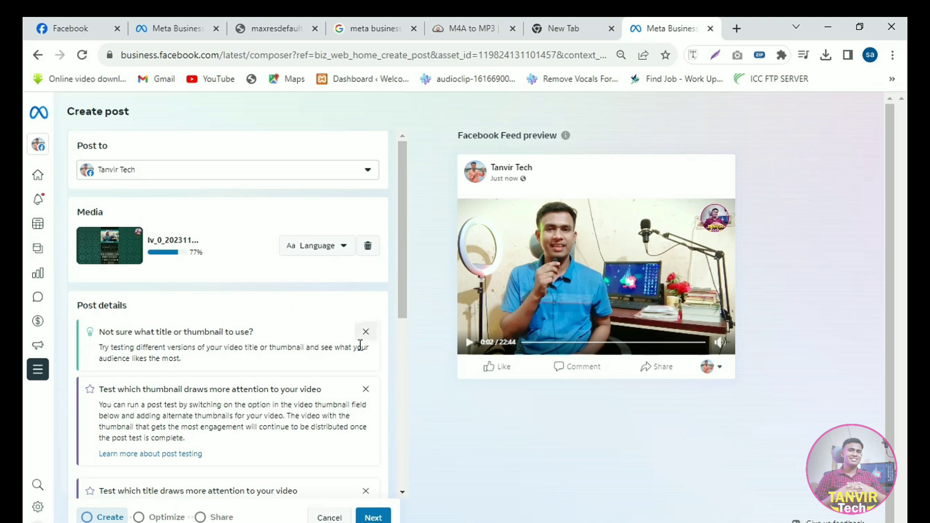
Fill the video description with the clipboard history entry beginning "How to edit in capcut using mobile phone".
left_click_drag(405, 278, 399, 368)
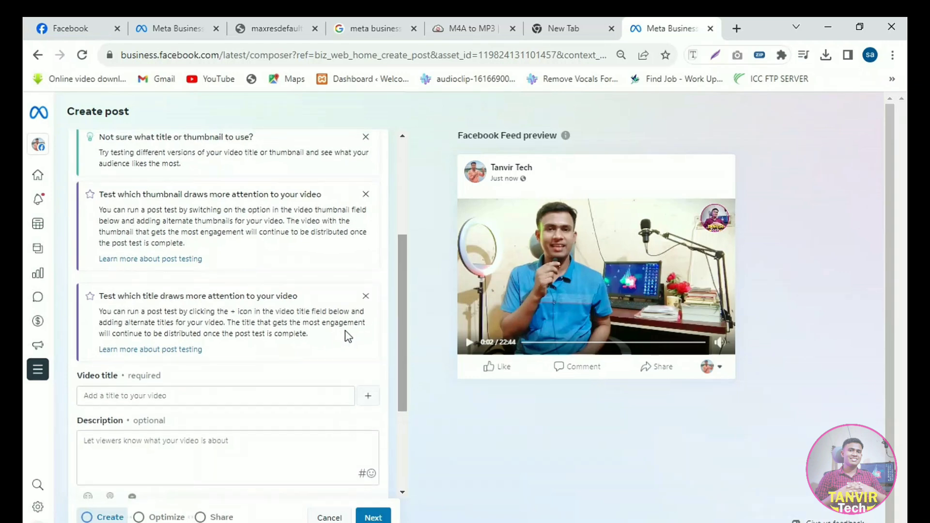
left_click(154, 443)
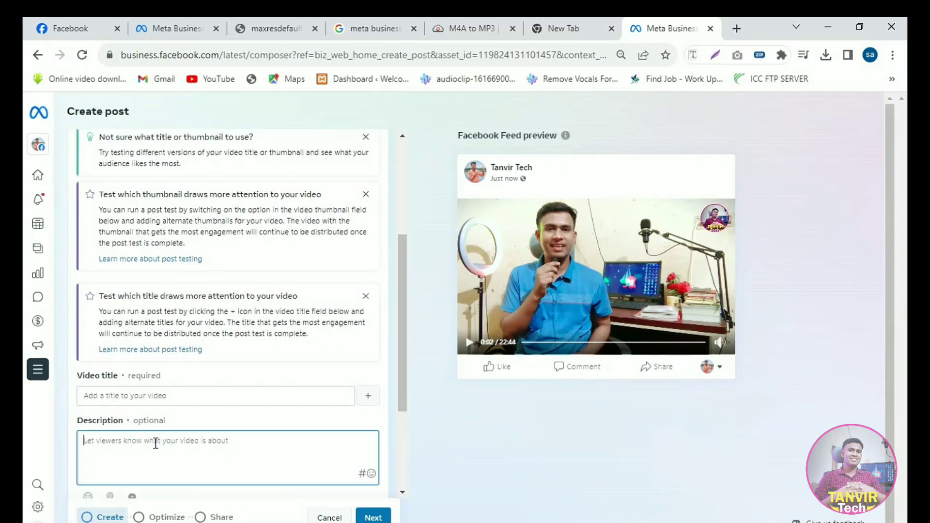
key("super+v")
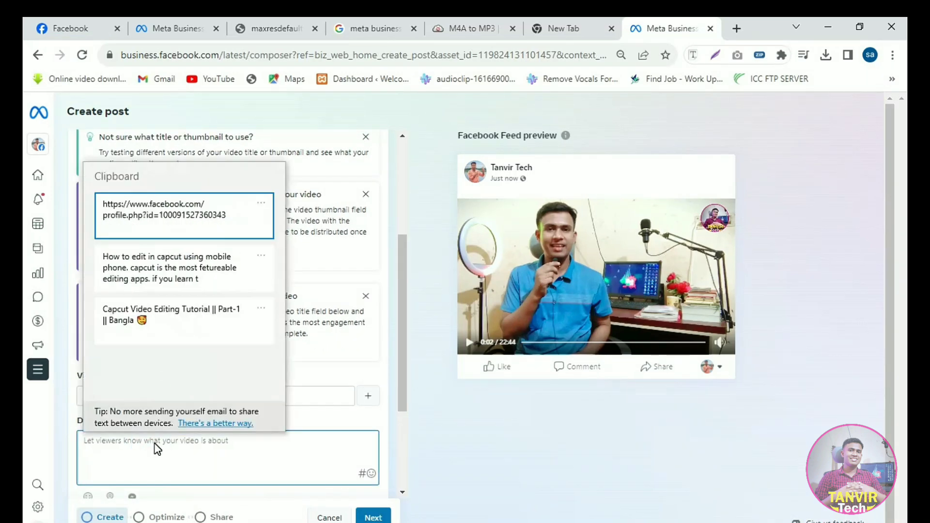
left_click(175, 282)
Set the video title to "Capcut video editing Tutorial || Part-2".
scroll(184, 443, "up", 10)
scroll(391, 228, "down", 1)
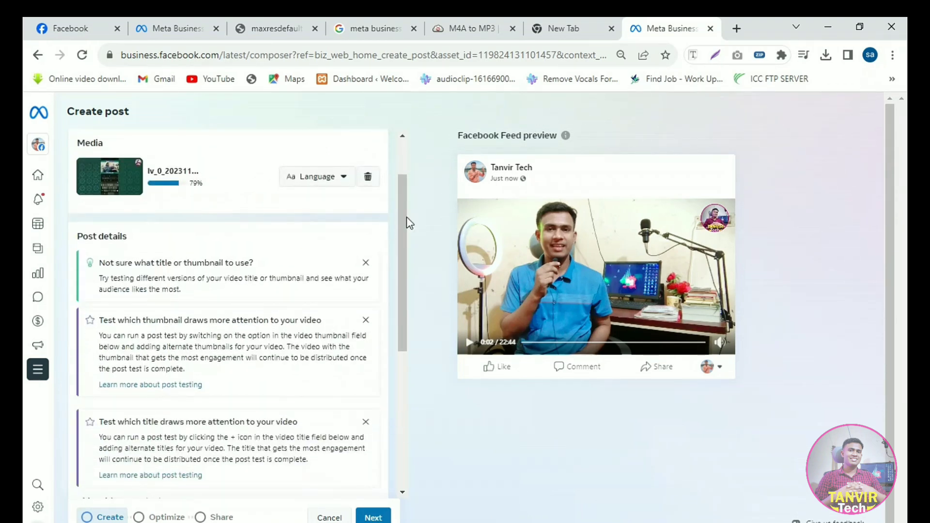
scroll(403, 215, "down", 4)
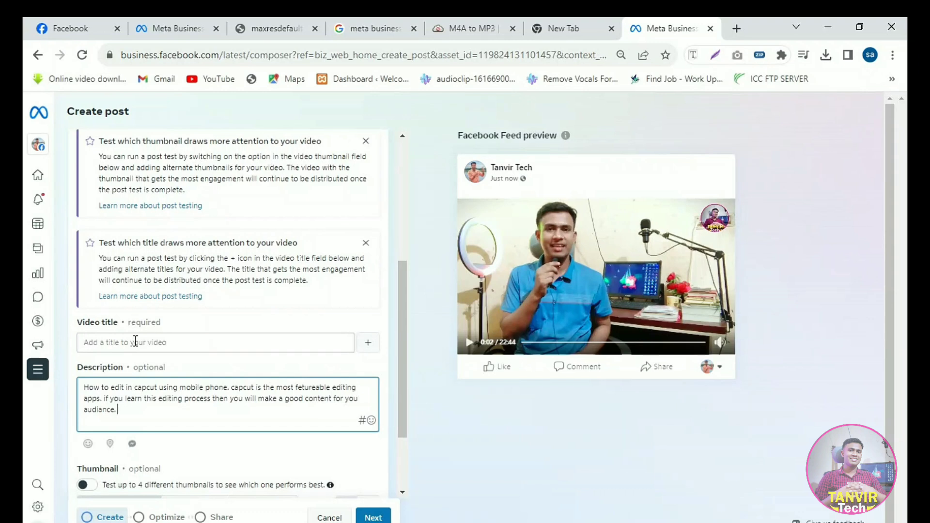
left_click(136, 341)
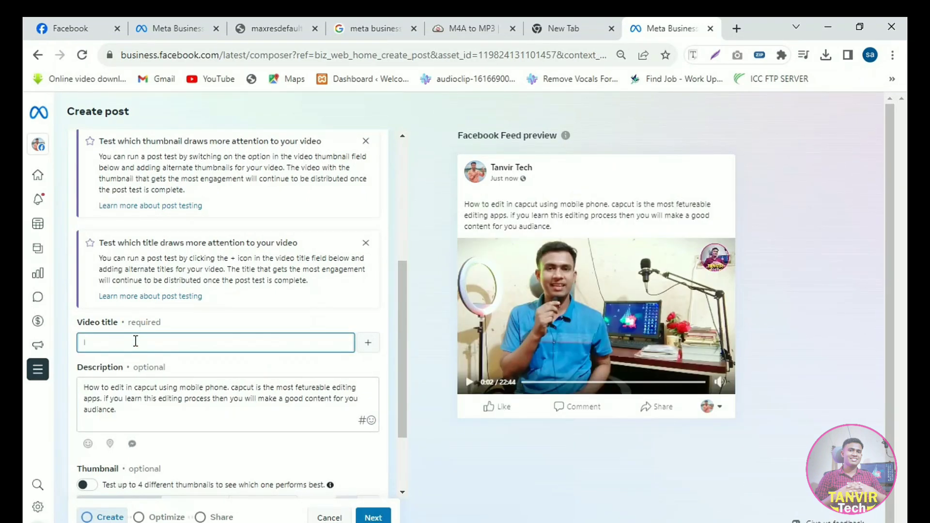
type("capcut v")
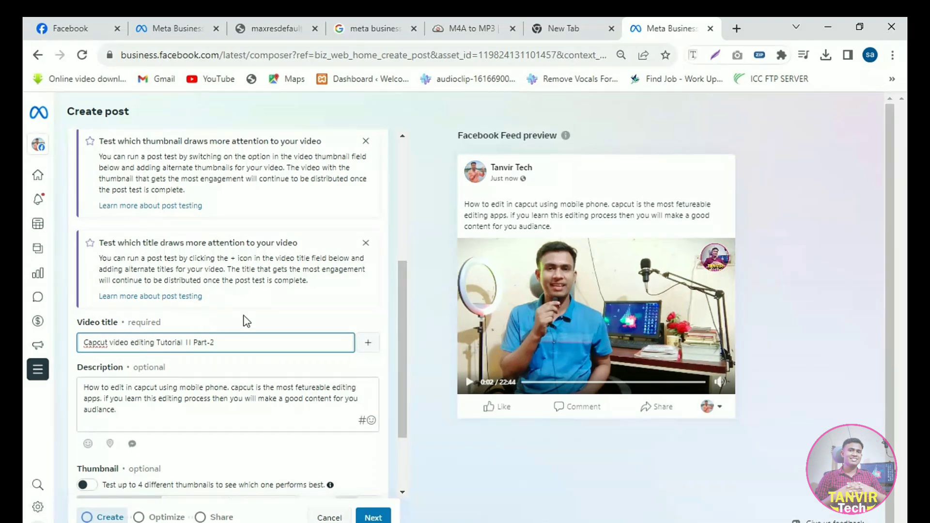
Upload part-2.jpg from the Desktop folder as the video's custom thumbnail.
left_click_drag(405, 317, 448, 340)
left_click_drag(402, 297, 397, 344)
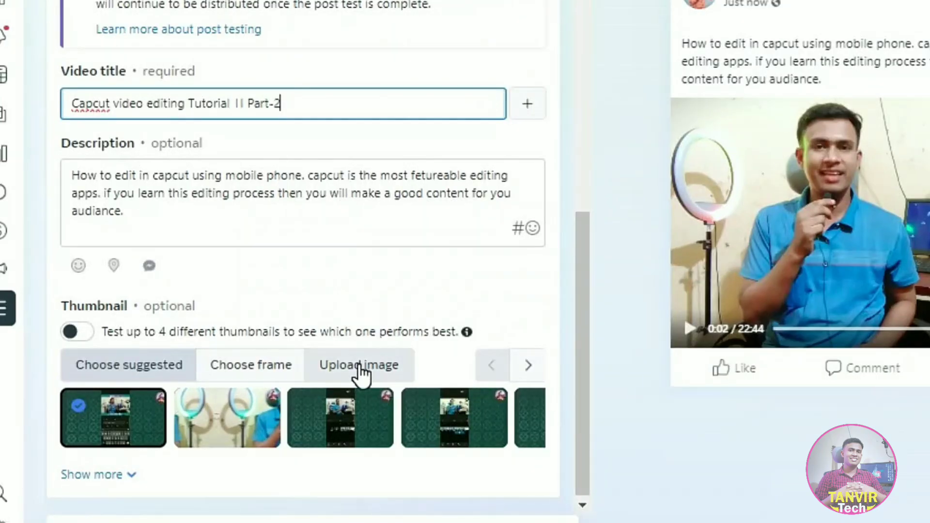
left_click(359, 367)
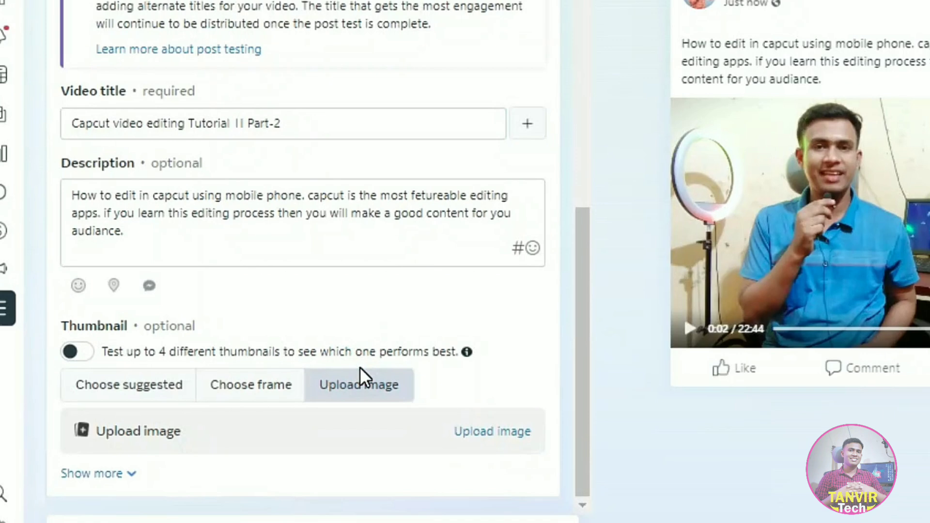
left_click(585, 274)
left_click(489, 430)
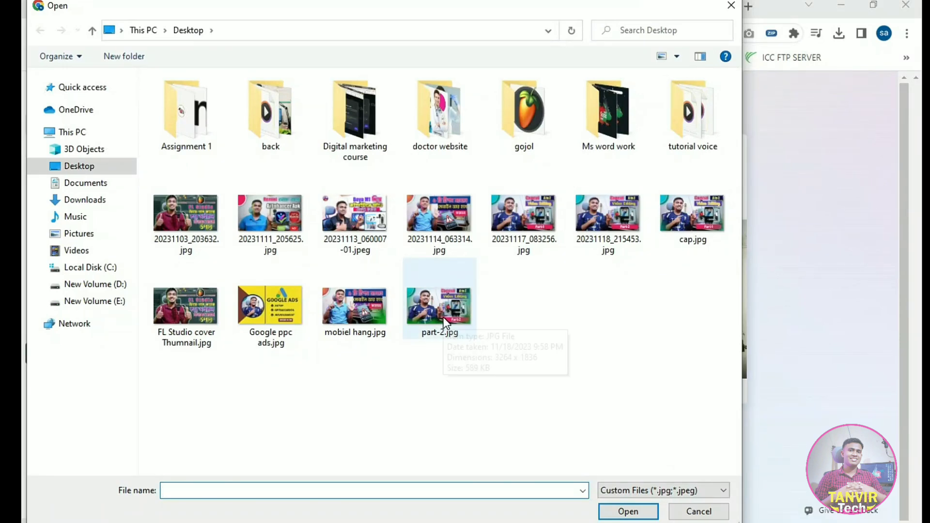
left_click(443, 316)
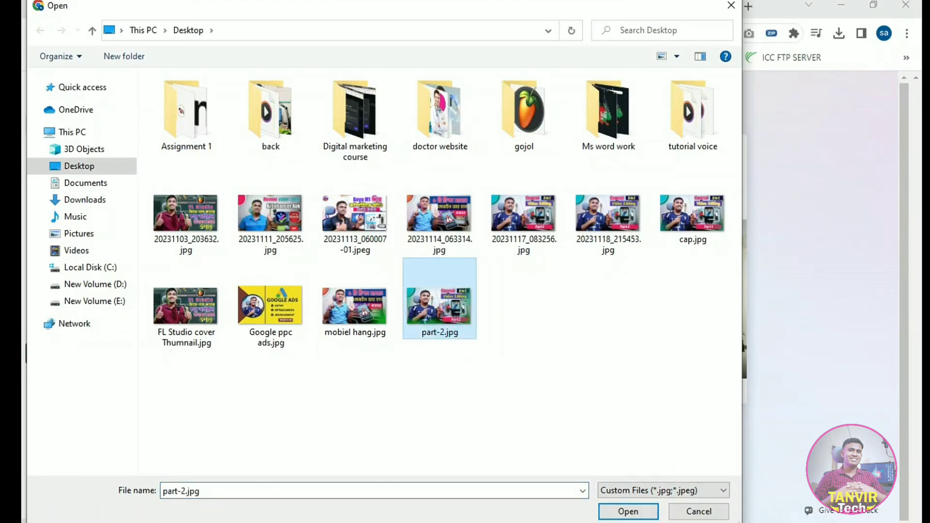
left_click(628, 511)
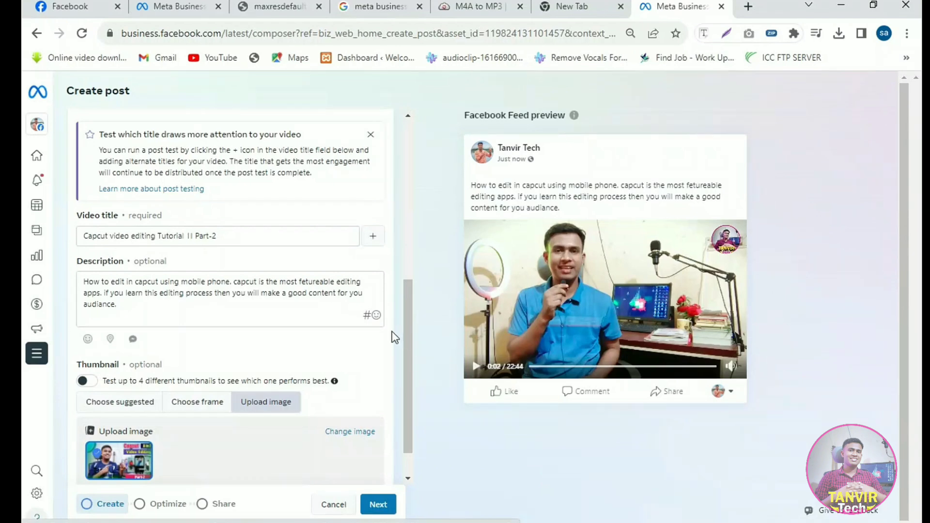
Expand the additional post details below the thumbnail to reveal the tags and collaborator option.
scroll(413, 315, "down", 1)
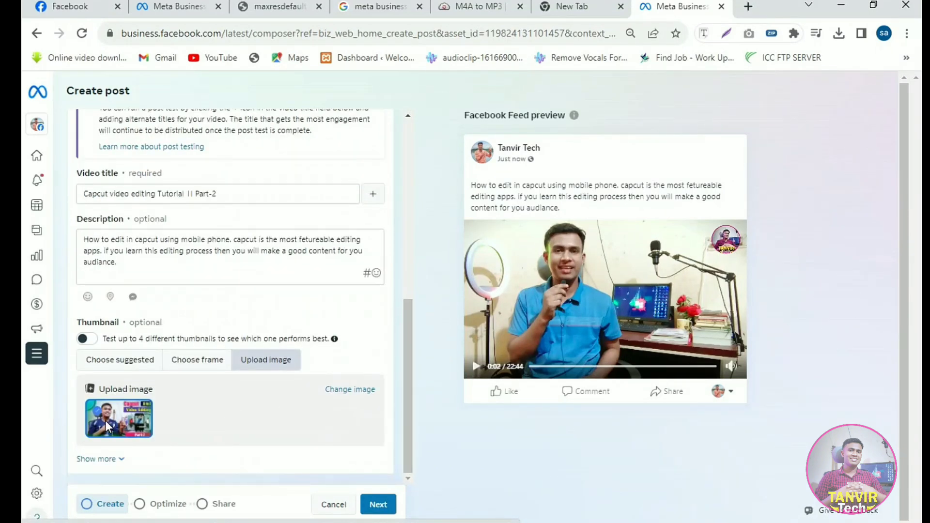
left_click(116, 460)
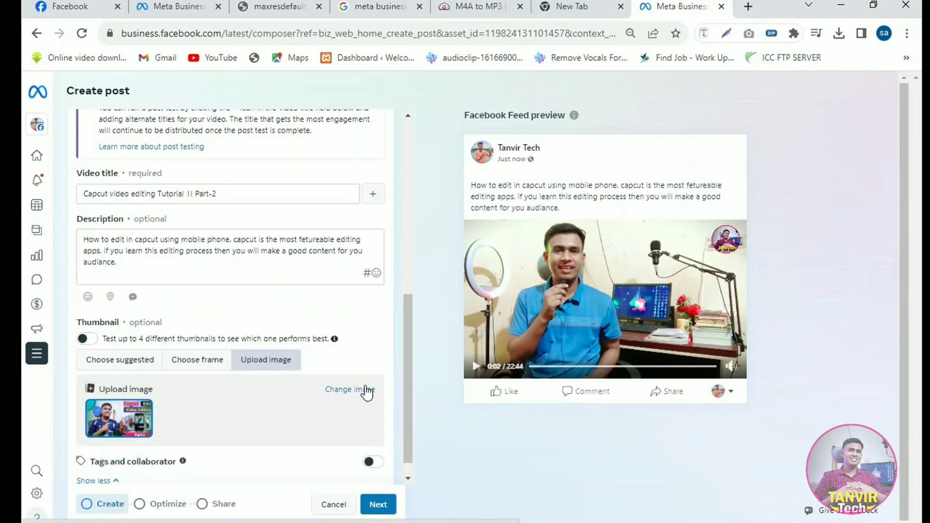
scroll(412, 342, "down", 1)
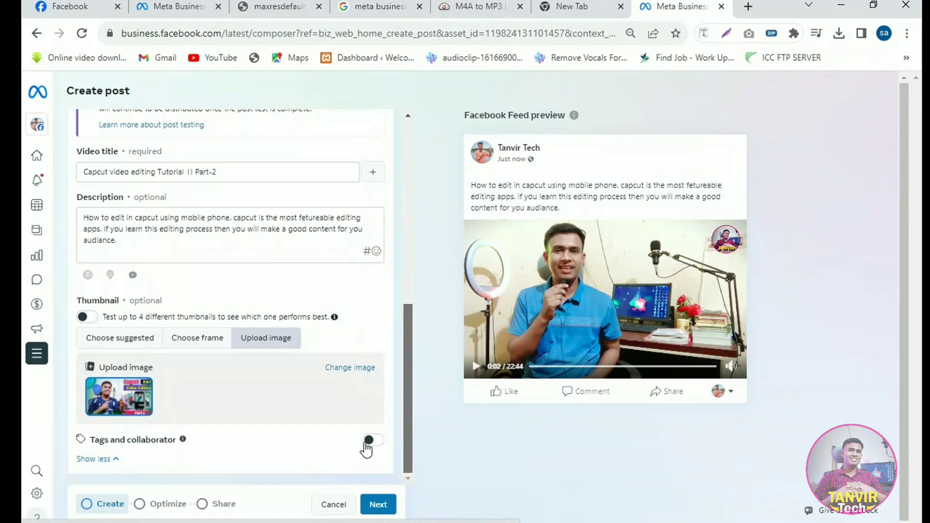
left_click(183, 438)
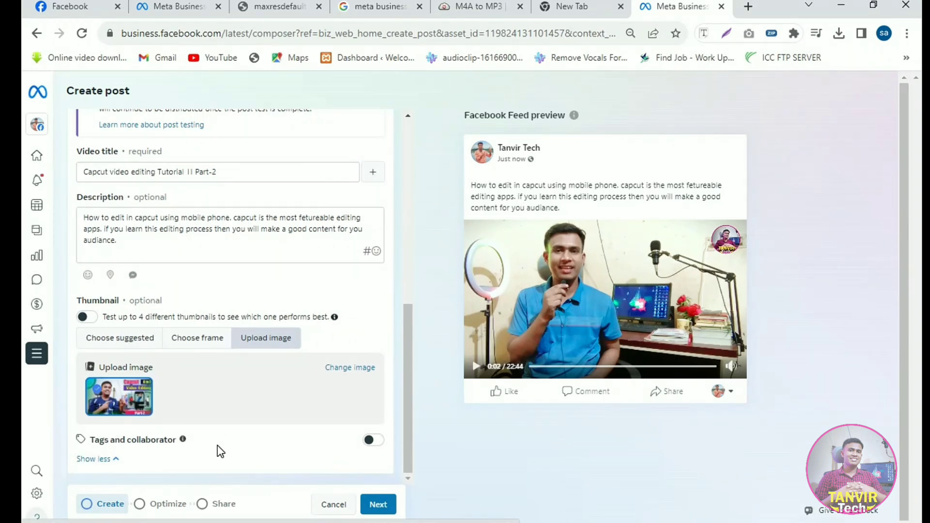
Enable Tags and collaborator to view its keyword field, and disable the option again.
left_click(411, 249)
left_click_drag(411, 249, 404, 425)
left_click(380, 166)
left_click(373, 441)
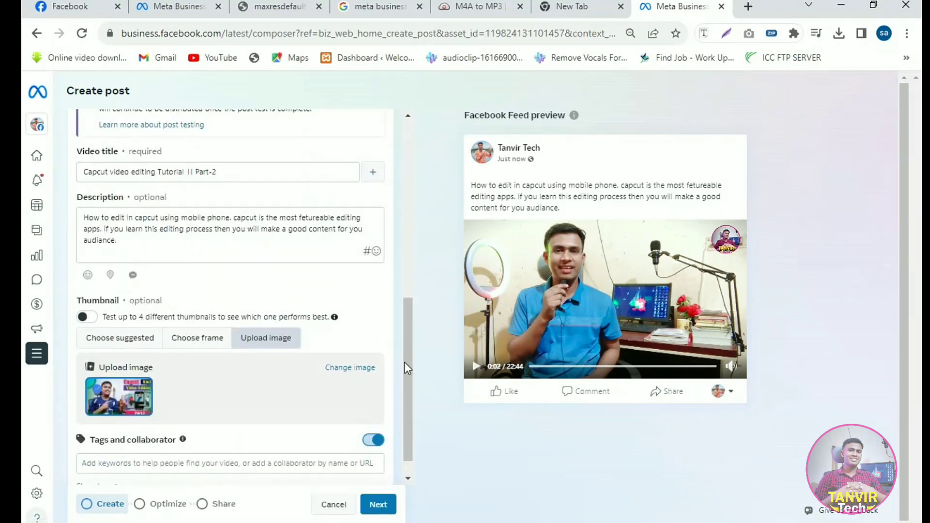
left_click_drag(409, 353, 405, 442)
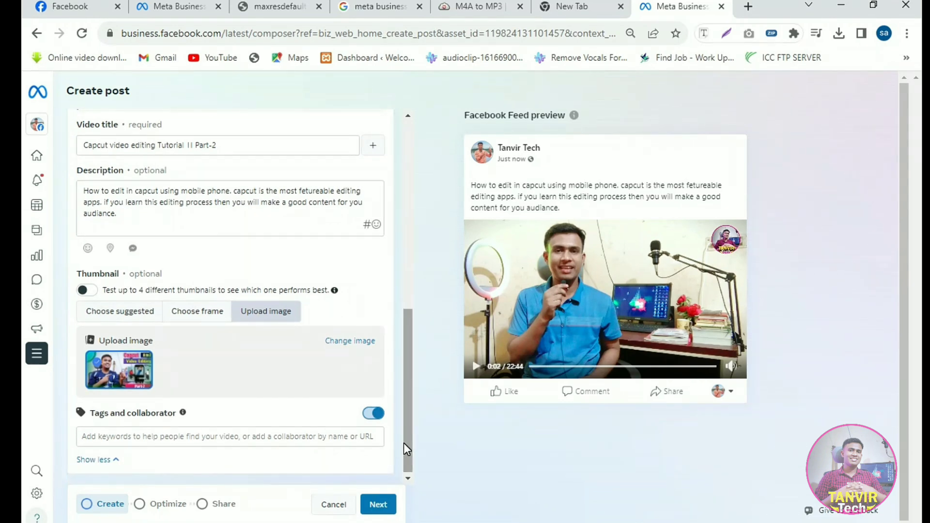
left_click(376, 415)
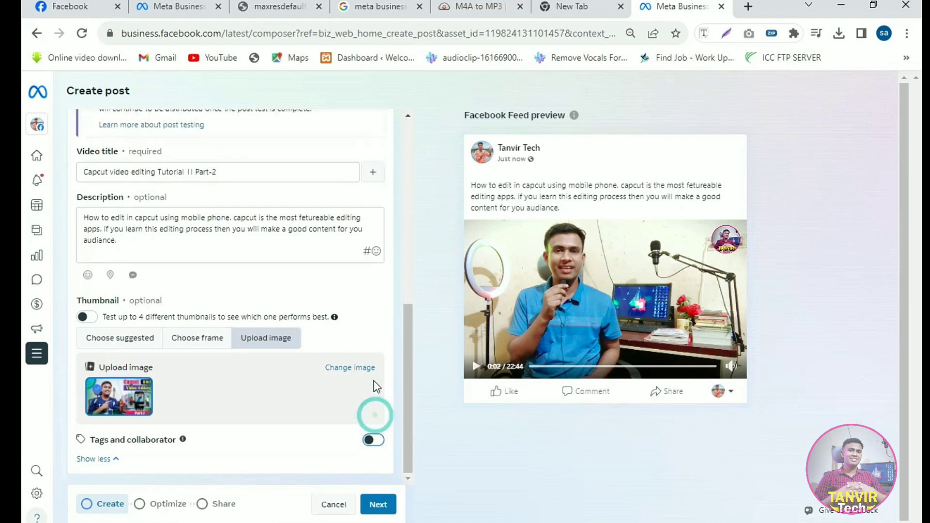
left_click_drag(406, 356, 412, 299)
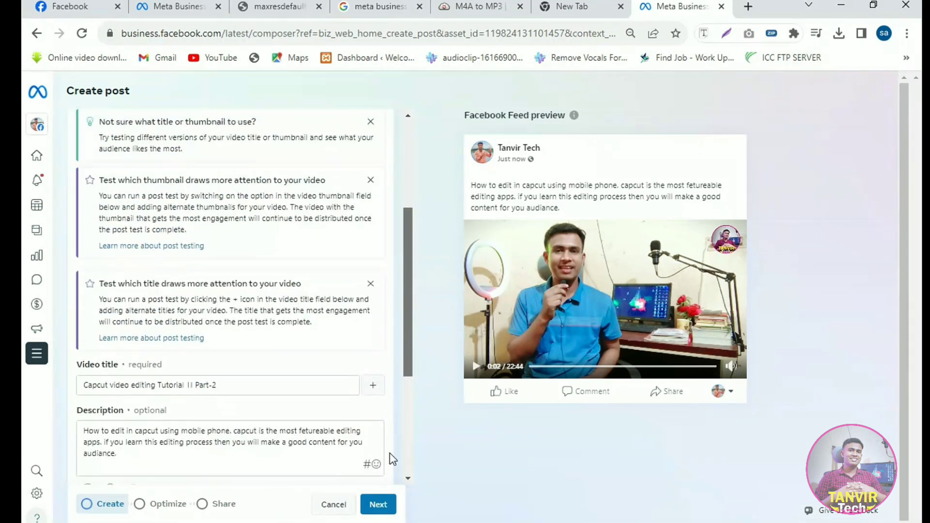
Proceed to the media optimizations and turn on automatic video optimizations with smart preview and smart cropping.
left_click(379, 504)
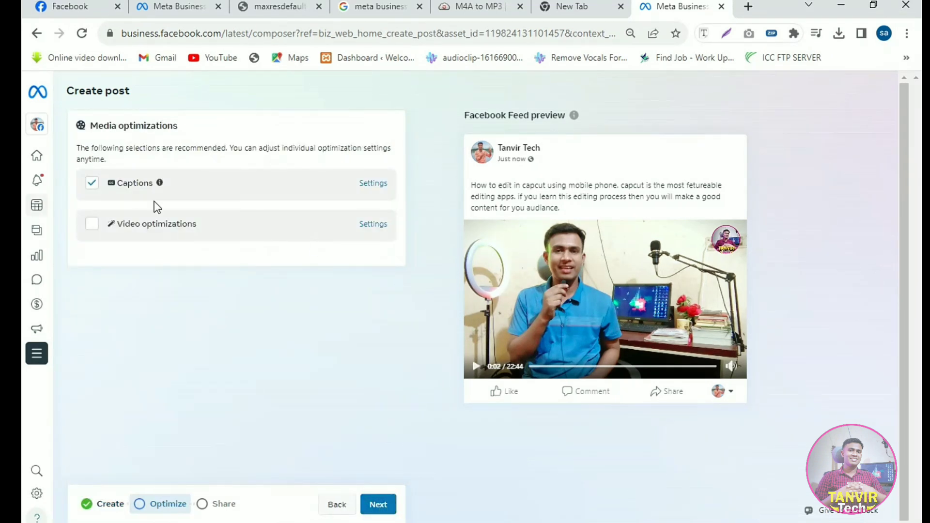
left_click(90, 225)
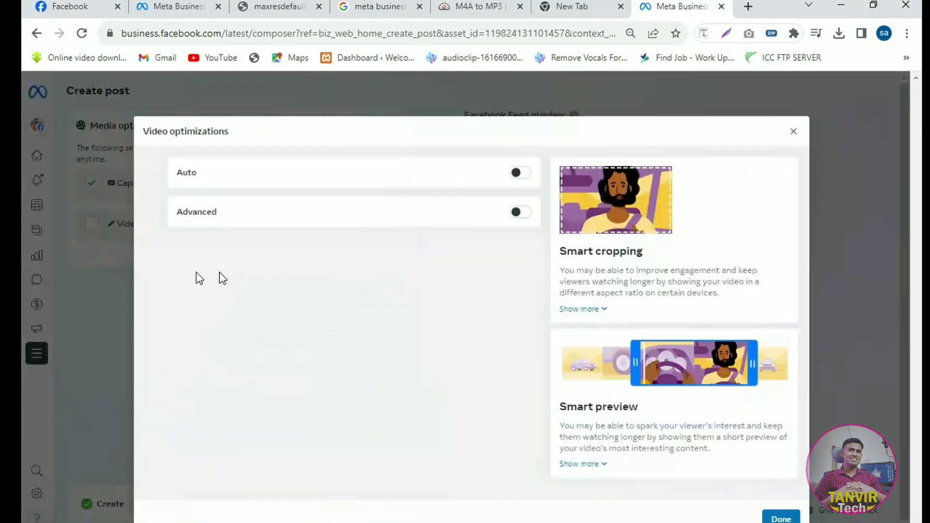
left_click(520, 180)
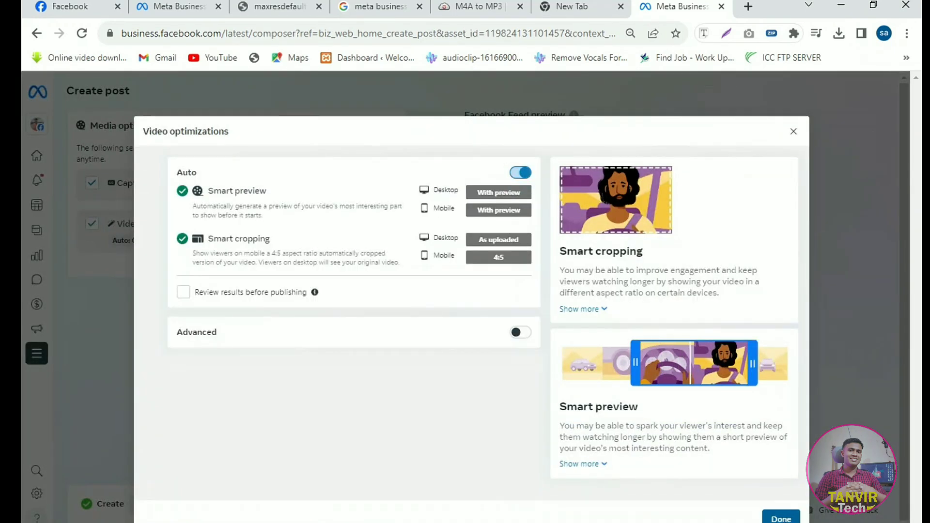
left_click(780, 517)
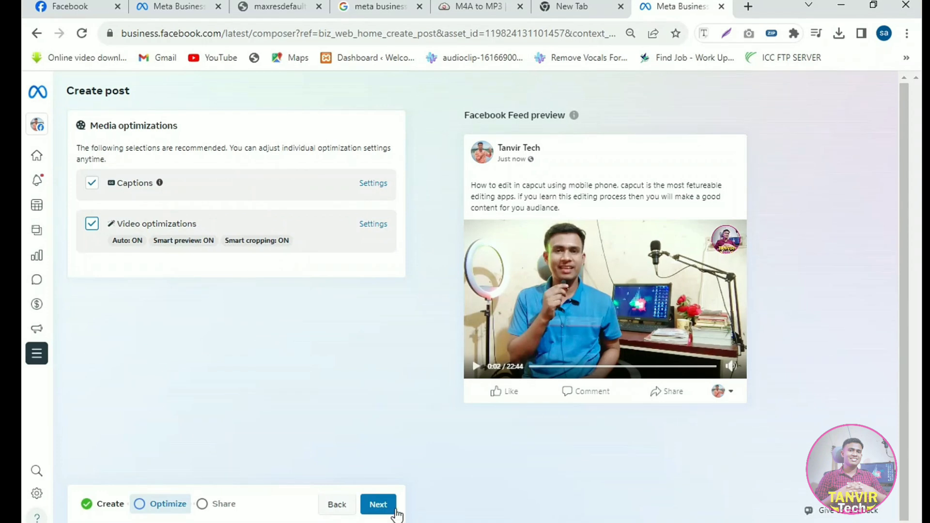
Proceed to the sharing options, allow other Pages to post the video, and select the only listed Page.
left_click(379, 507)
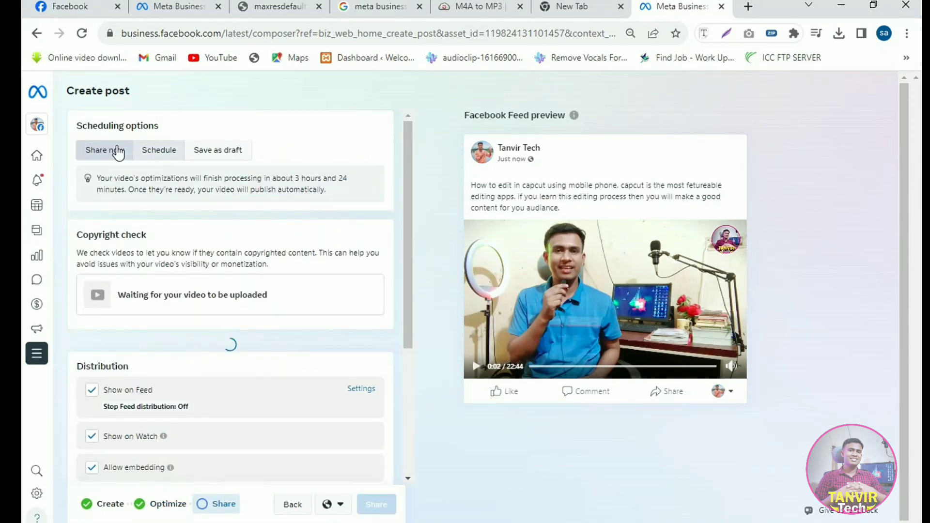
left_click_drag(411, 176, 375, 327)
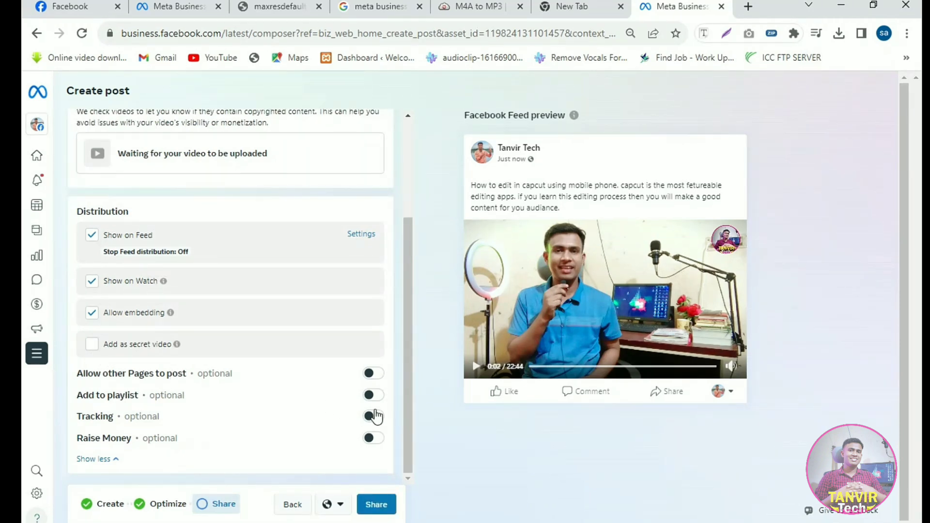
left_click(373, 374)
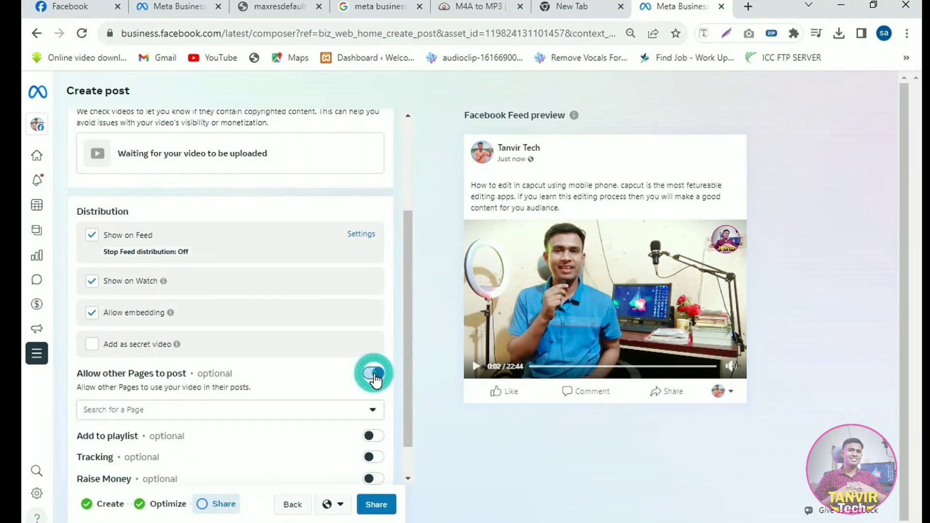
left_click(170, 412)
left_click(126, 460)
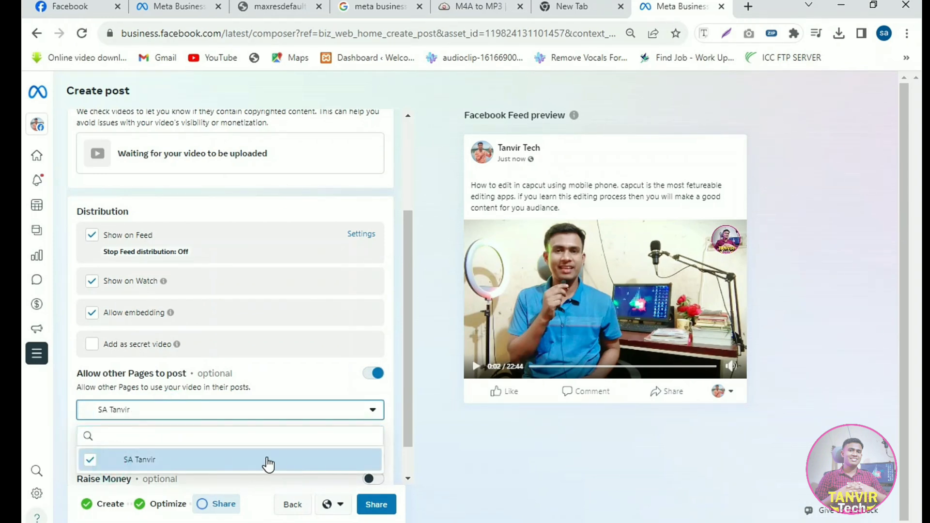
left_click(321, 388)
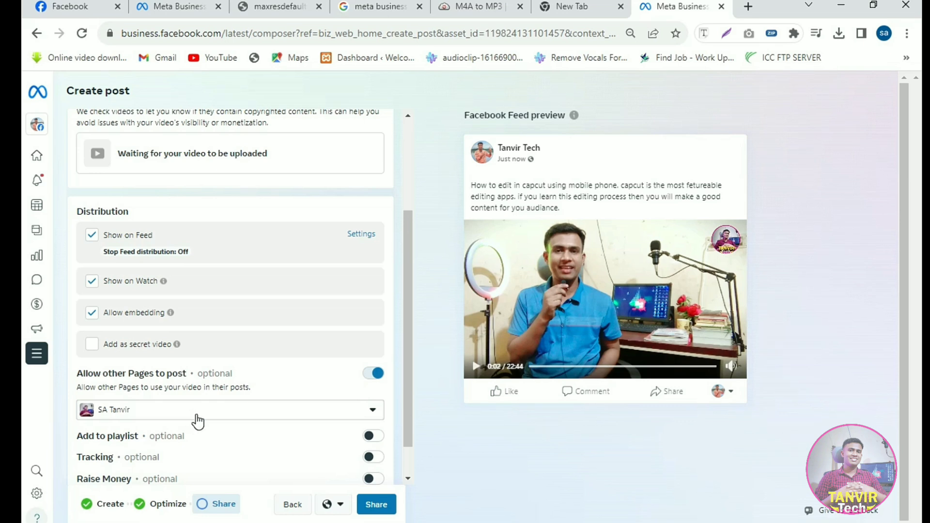
Enable the optional Tracking setting to view its options, and disable it again.
left_click(371, 456)
left_click_drag(411, 345, 399, 449)
left_click(373, 321)
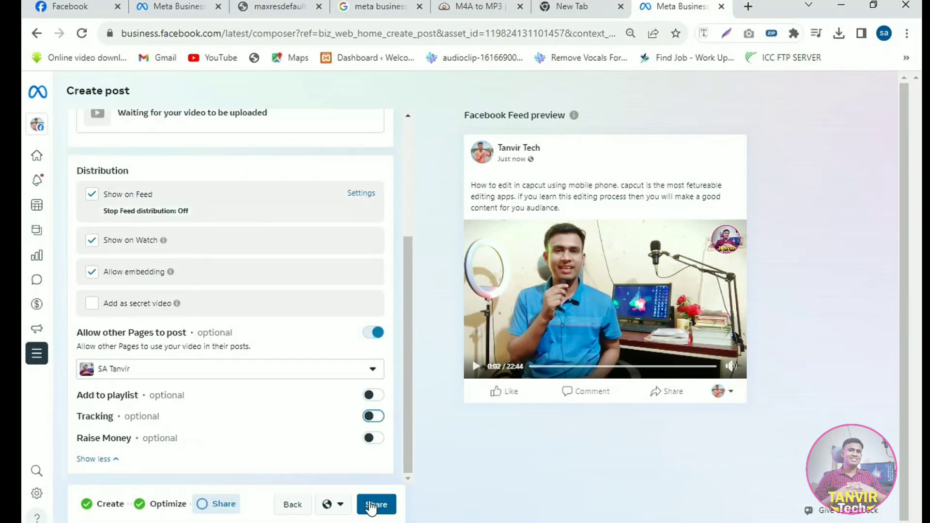
Set the post's audience to Public and share the post.
left_click(327, 504)
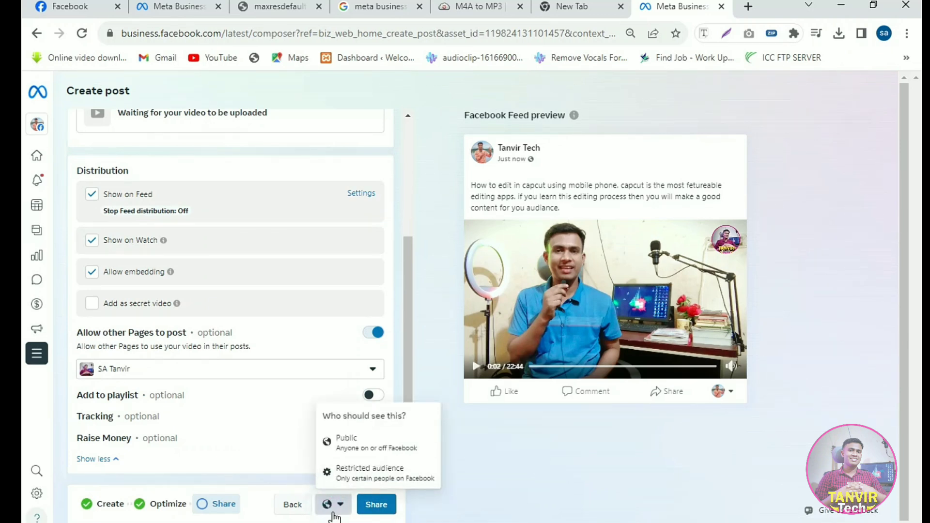
left_click(357, 443)
left_click(378, 506)
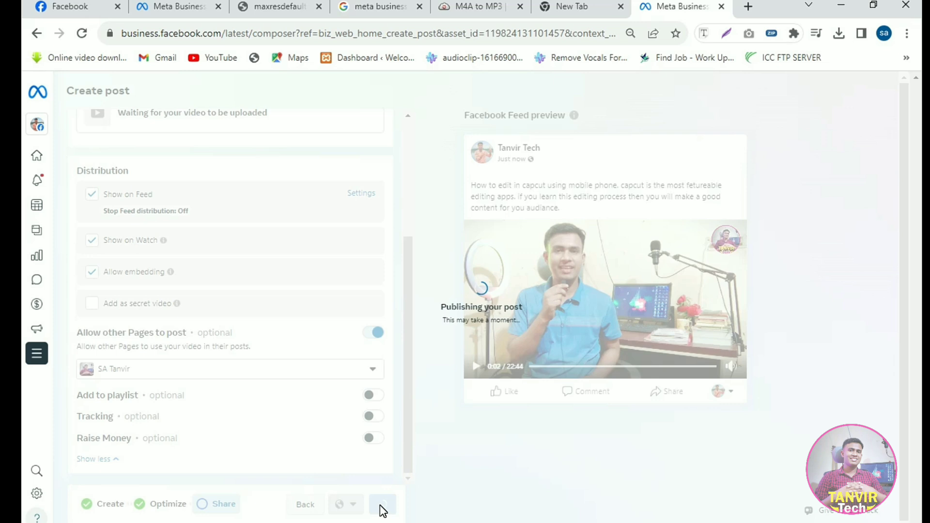
Switch to the Meta Business Suite home page, look through the recent posts, and open the published Content list.
left_click(183, 13)
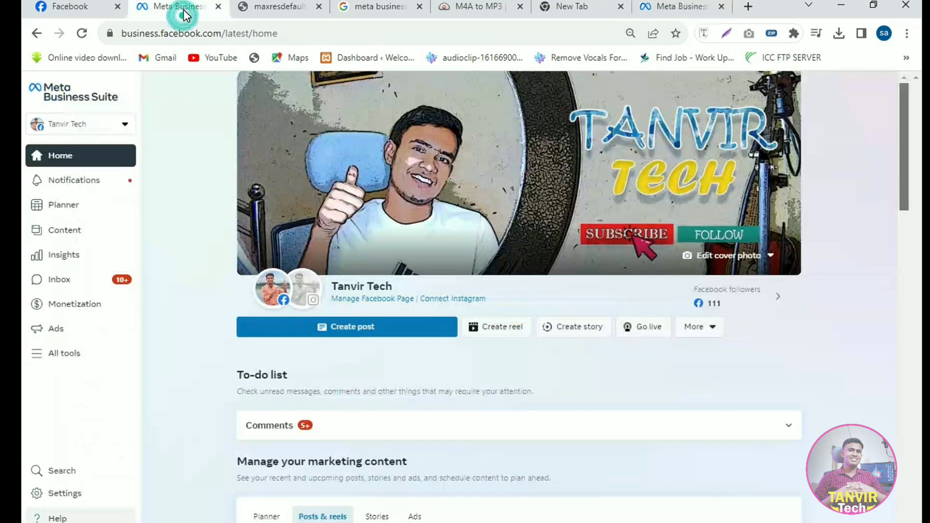
left_click(899, 178)
left_click_drag(905, 202, 899, 292)
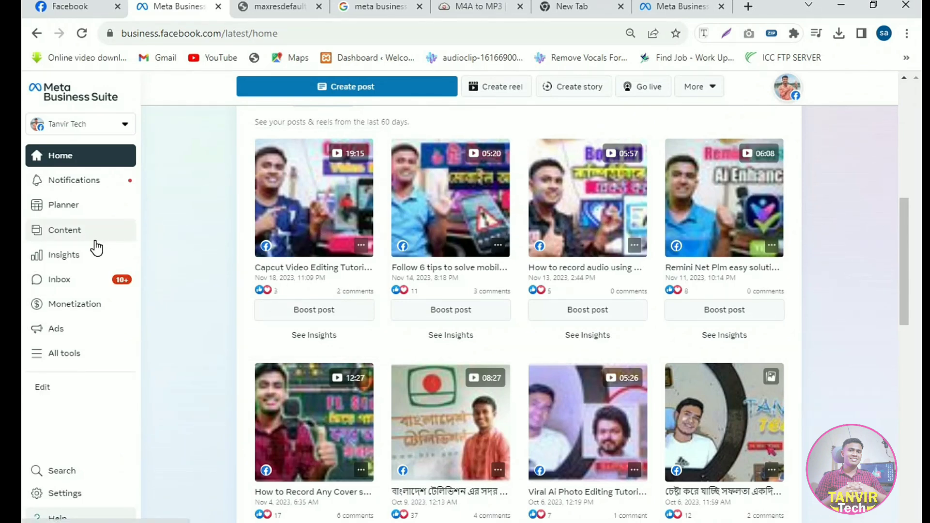
left_click(73, 230)
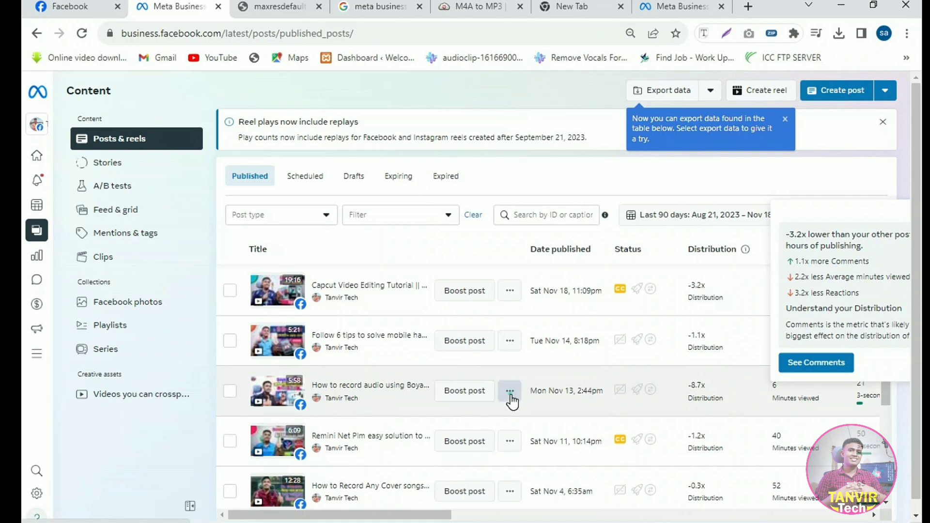
Open the published video post "How to record audio using Boya m1 in computer." for editing.
left_click(510, 399)
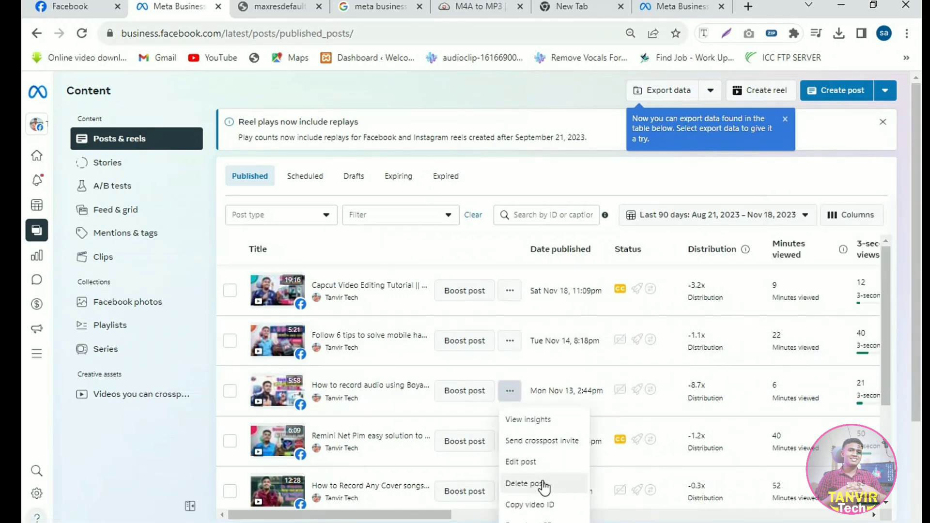
left_click(542, 463)
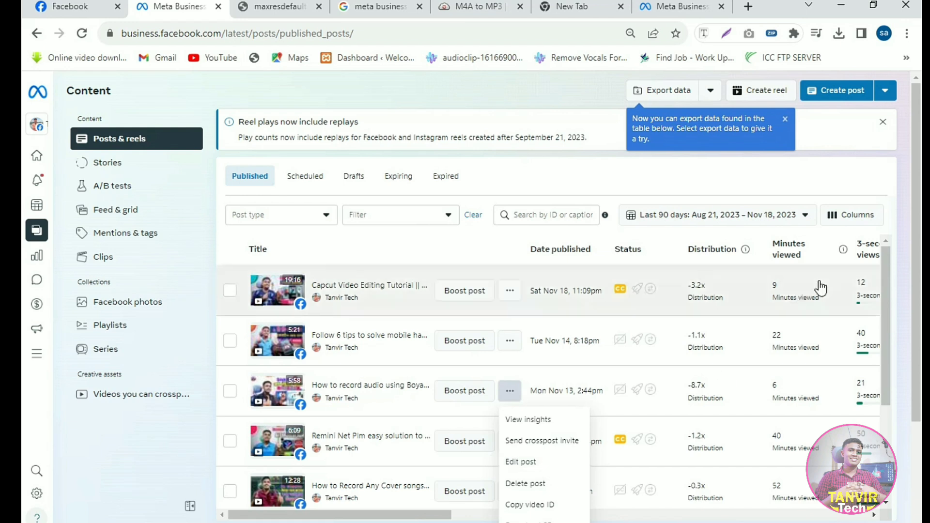
left_click_drag(916, 227, 916, 343)
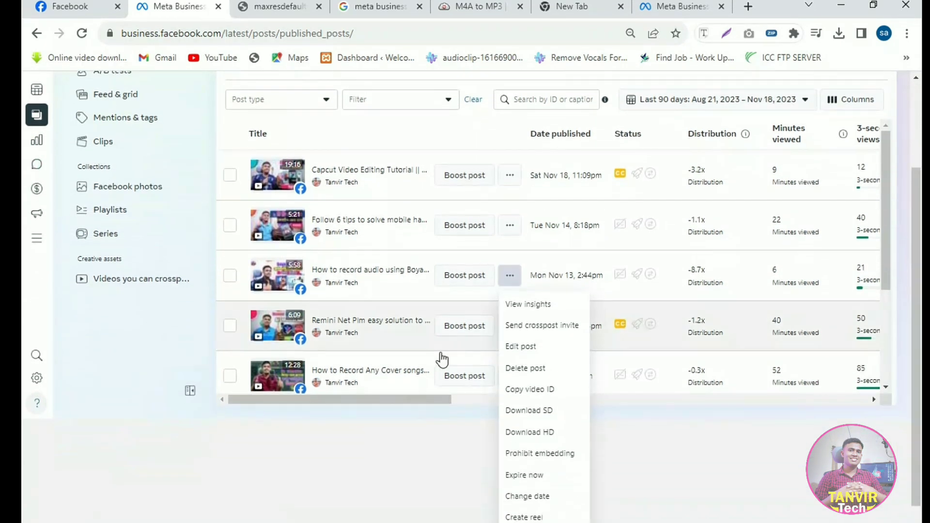
left_click(536, 347)
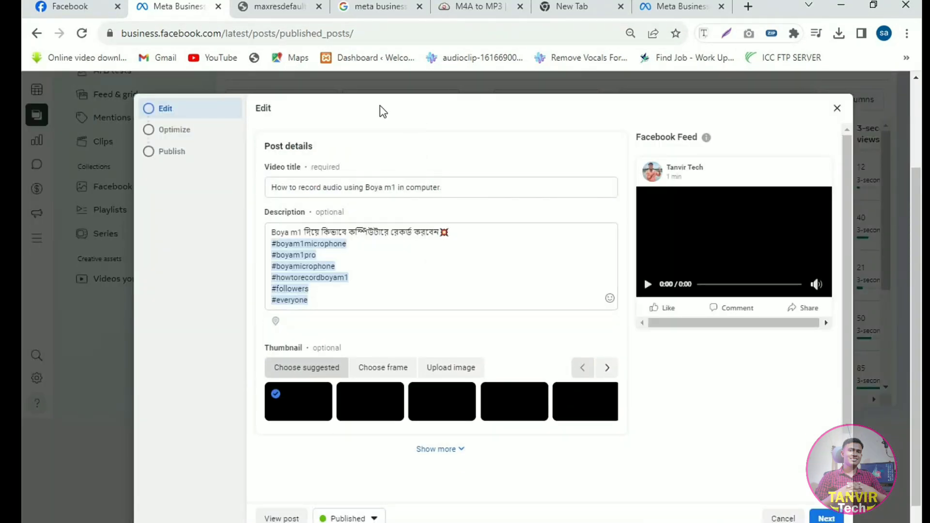
scroll(326, 311, "down", 1)
scroll(333, 346, "up", 2)
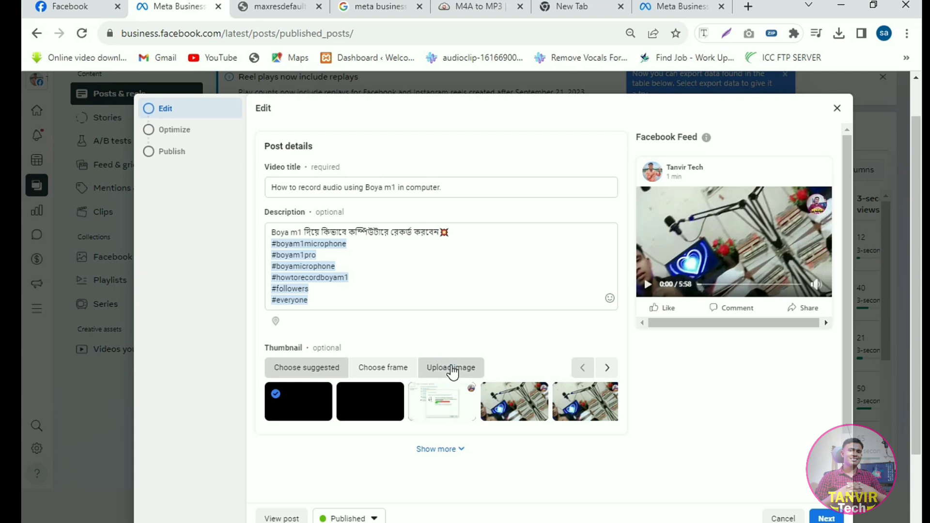
Browse the Desktop images for a custom thumbnail upload, and close the file picker without choosing one.
left_click(452, 372)
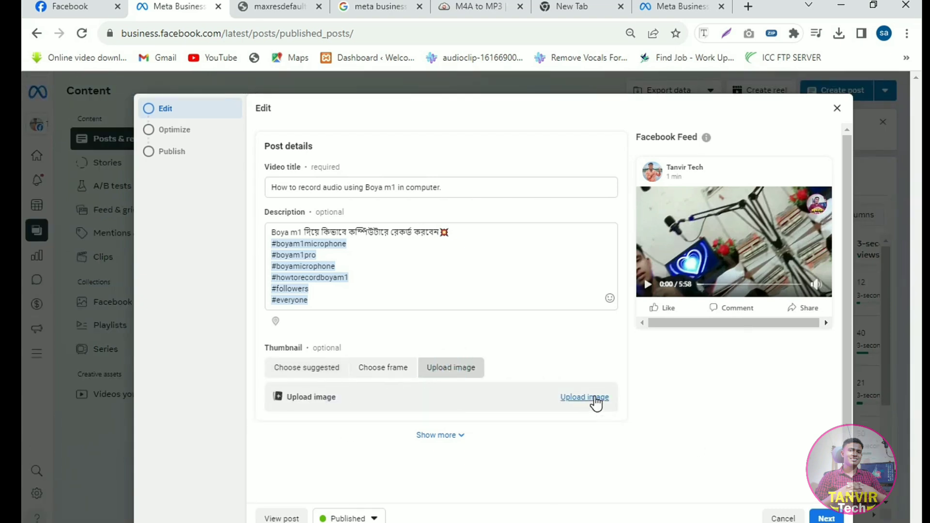
left_click(595, 398)
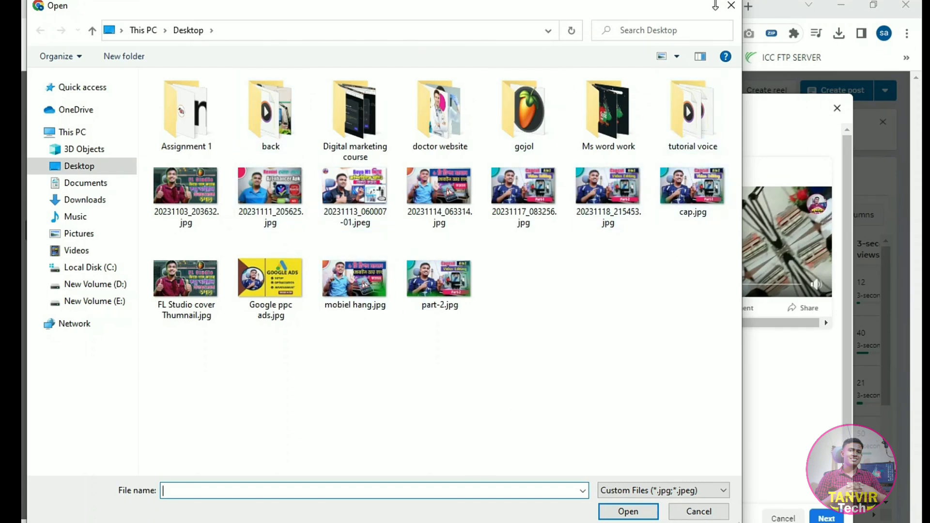
left_click(731, 5)
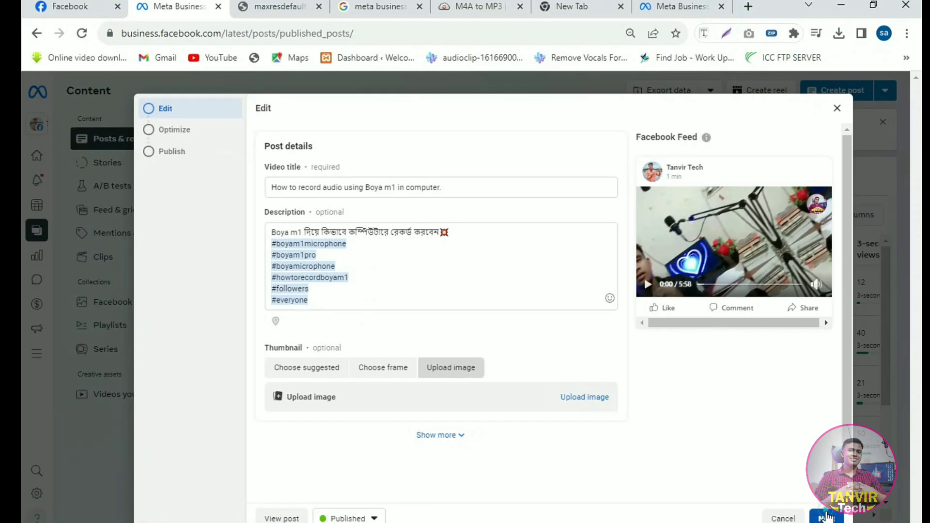
Allow other Pages to post the Boya m1 video, select the listed Page, and share the edited post.
left_click(826, 517)
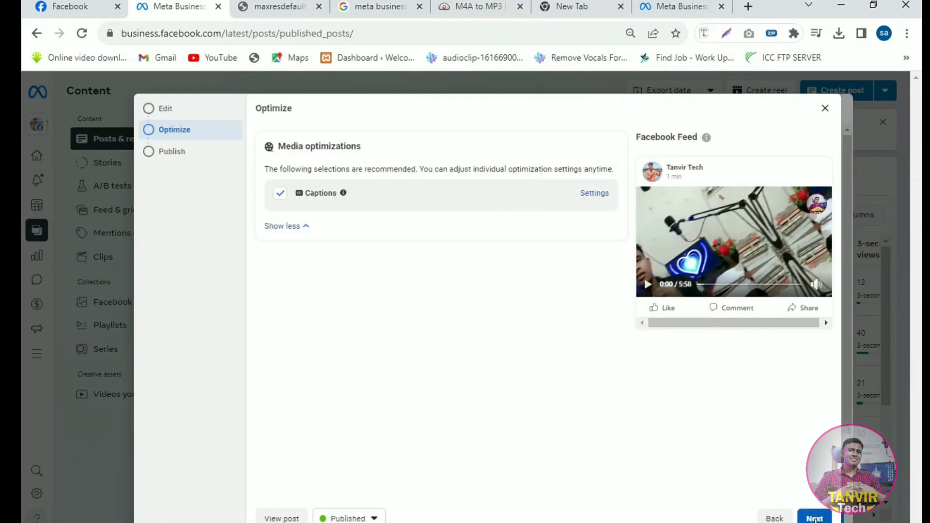
left_click(815, 518)
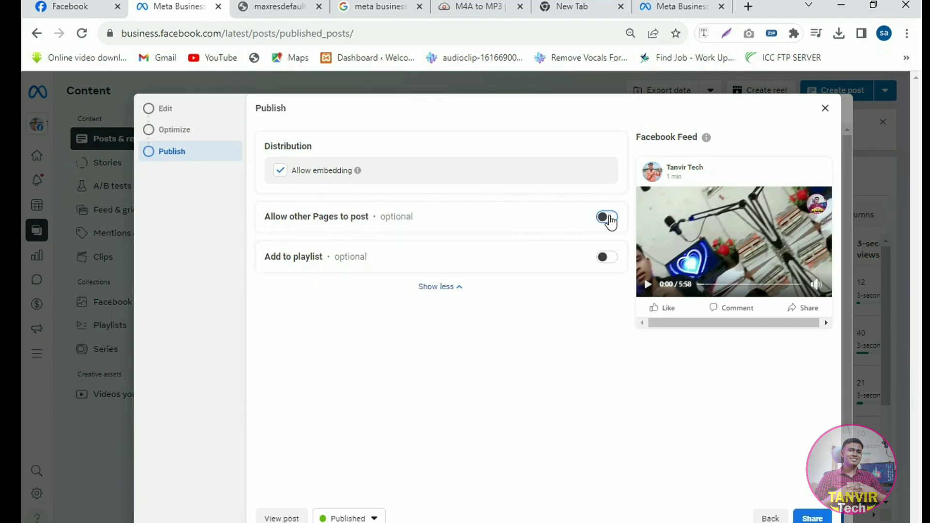
left_click(607, 219)
left_click(364, 255)
left_click(325, 304)
left_click(586, 411)
left_click(811, 516)
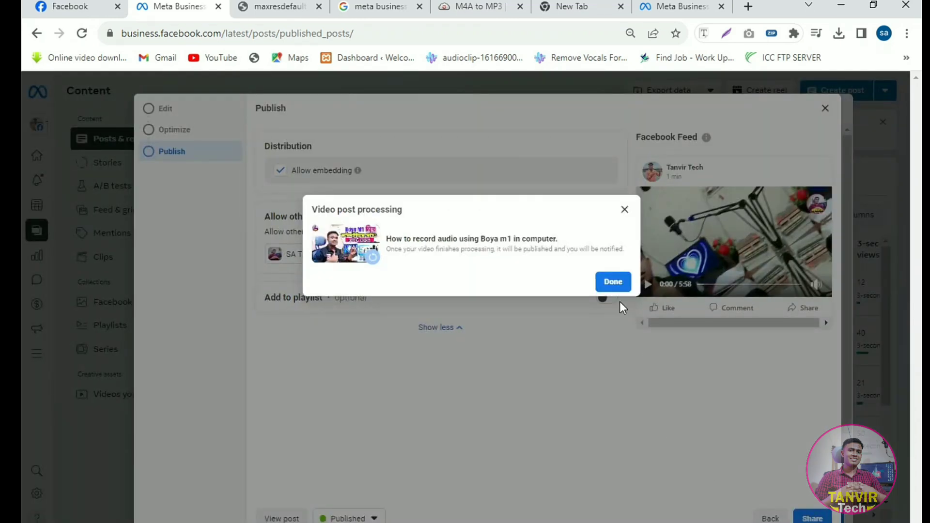
left_click(605, 288)
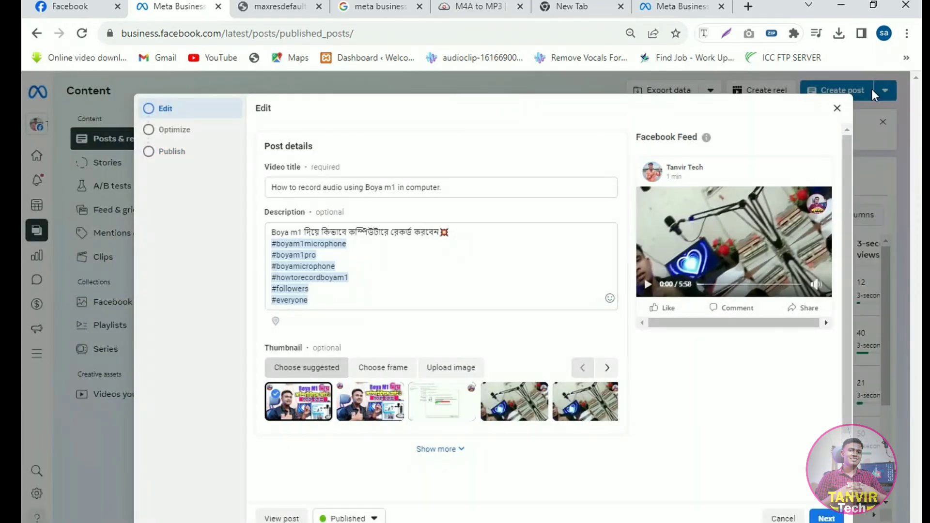
Exit the post editor without saving and return to the Capcut video post in the composer to check its publishing progress.
left_click(837, 109)
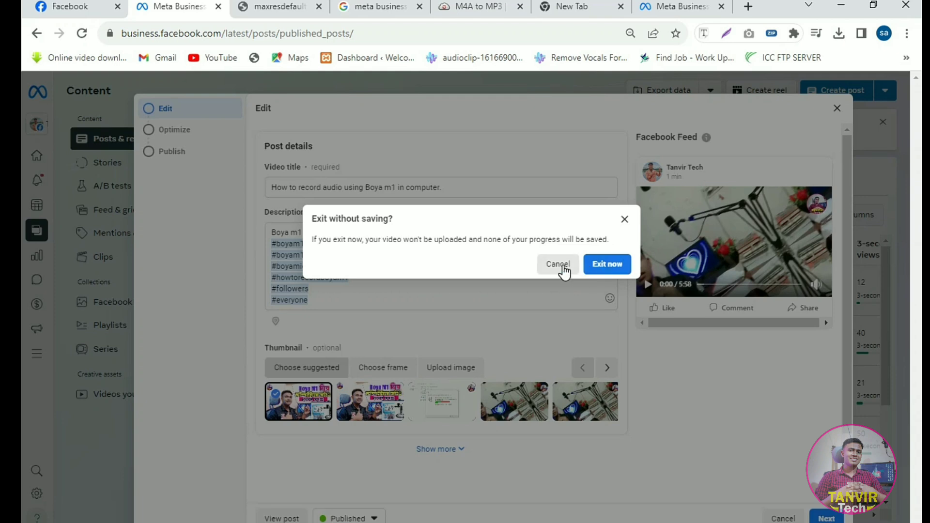
left_click(607, 266)
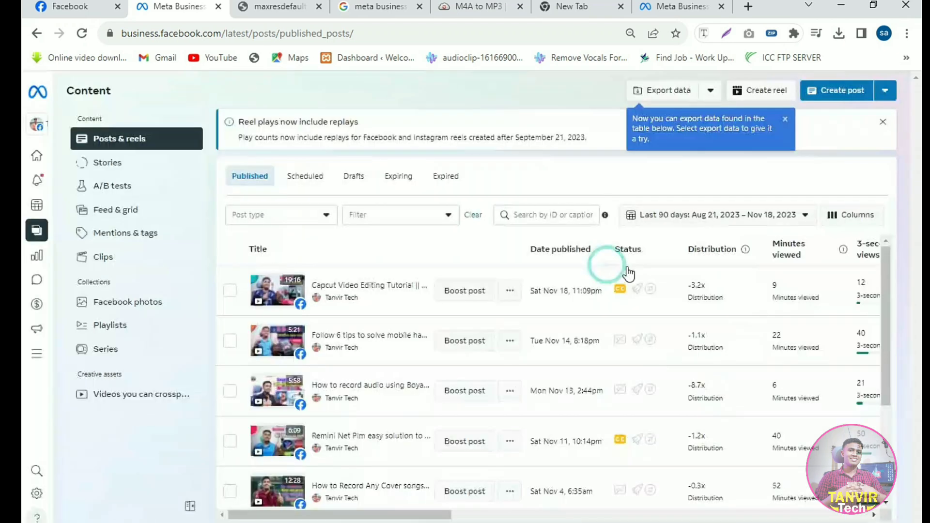
left_click(673, 6)
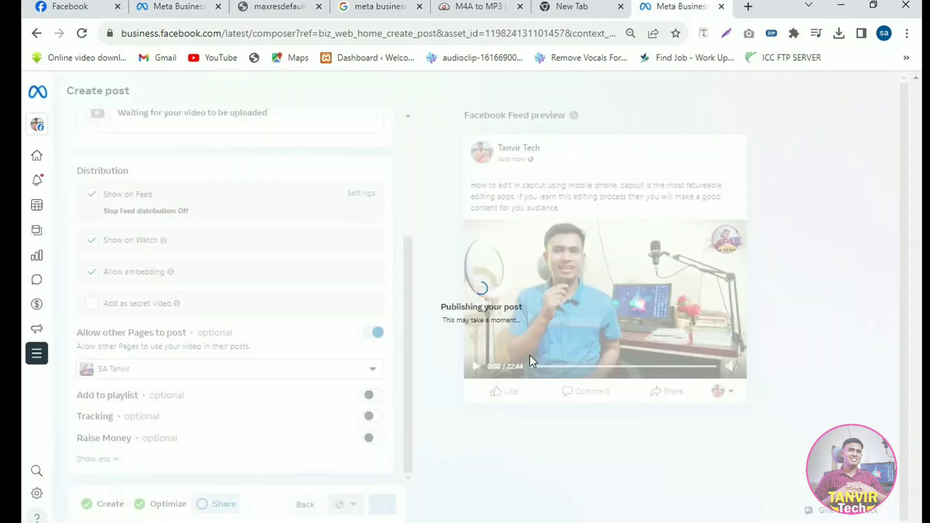